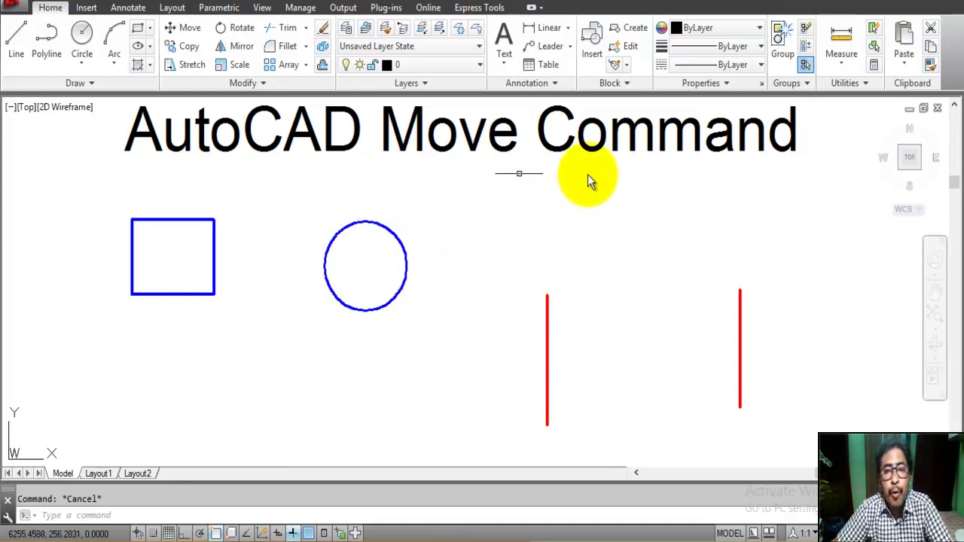
Step: Move the blue rectangle from its bottom edge's midpoint onto the upper end of the left red line
left_click(55, 515)
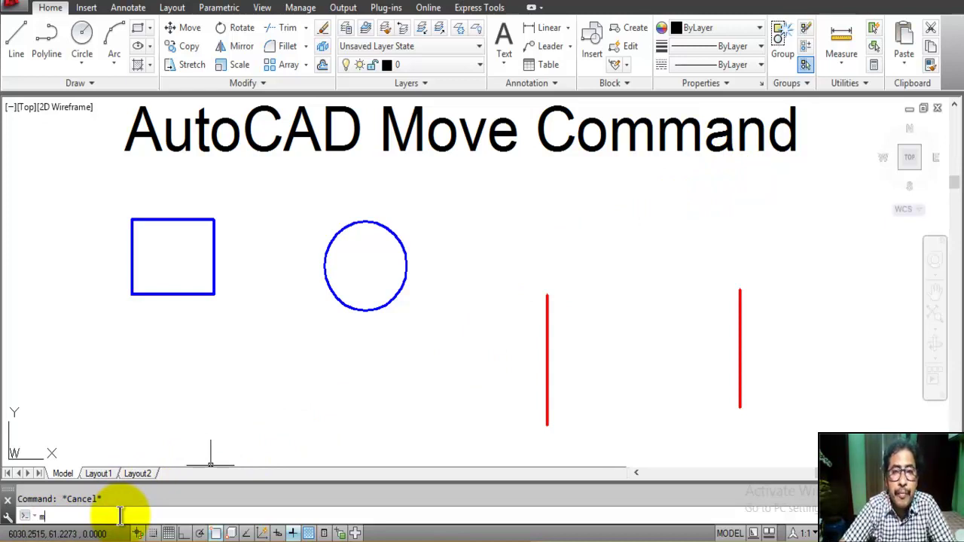
type("m")
key("Return")
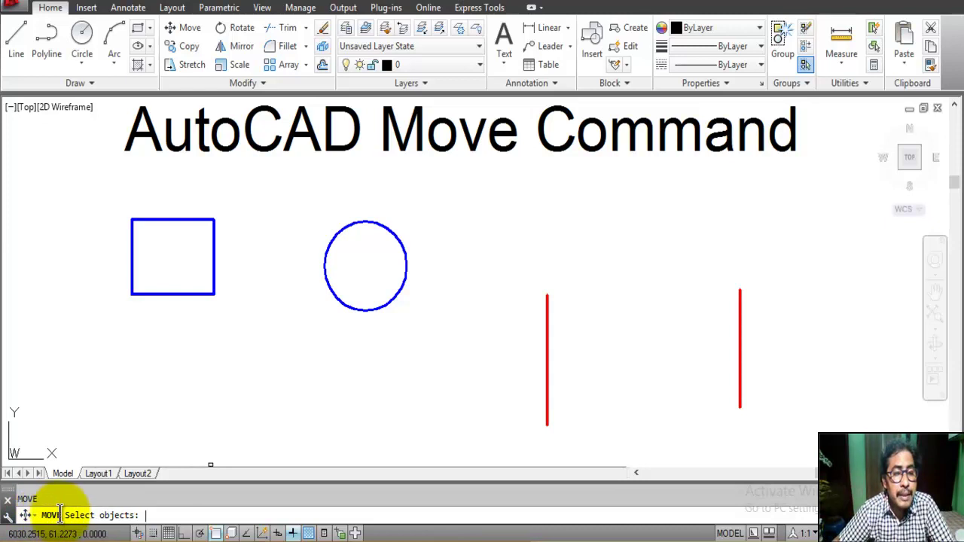
left_click(231, 312)
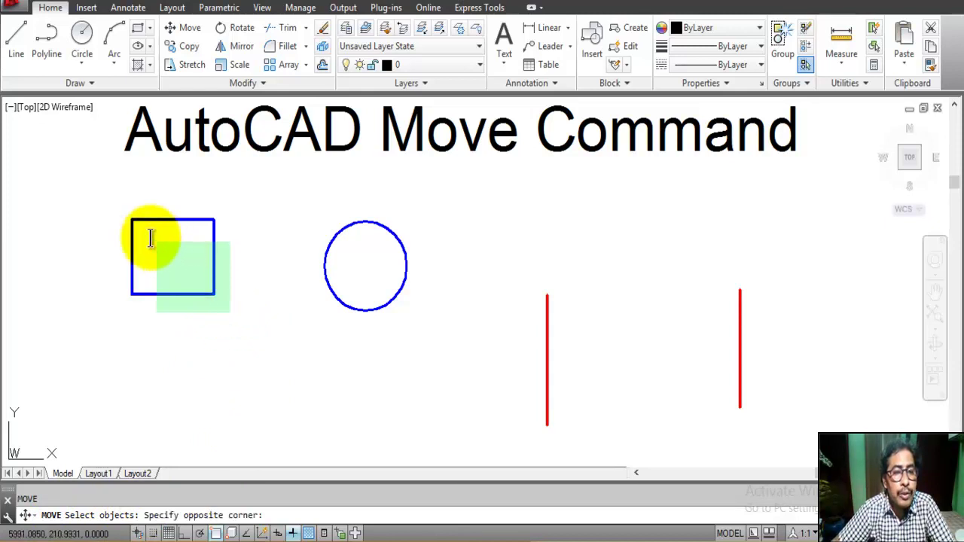
left_click(114, 210)
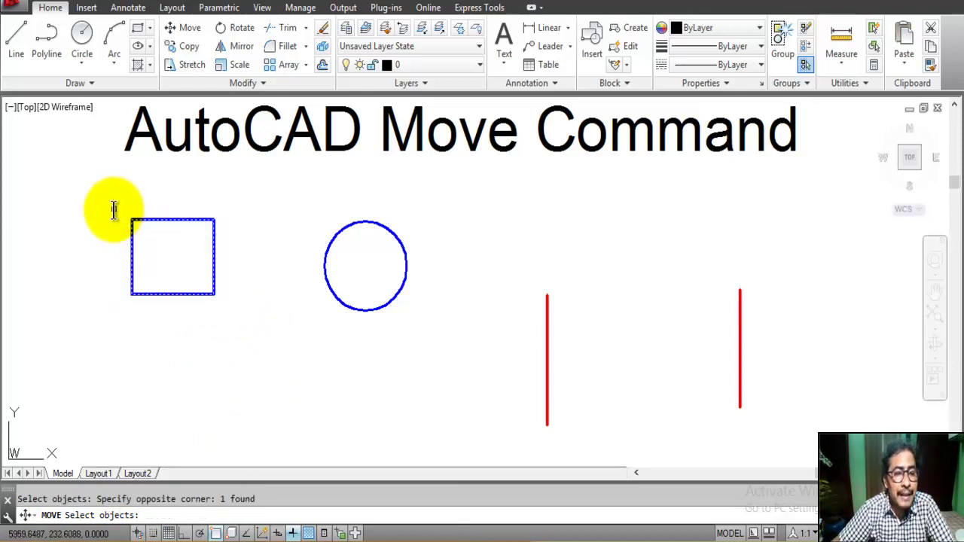
key("Return")
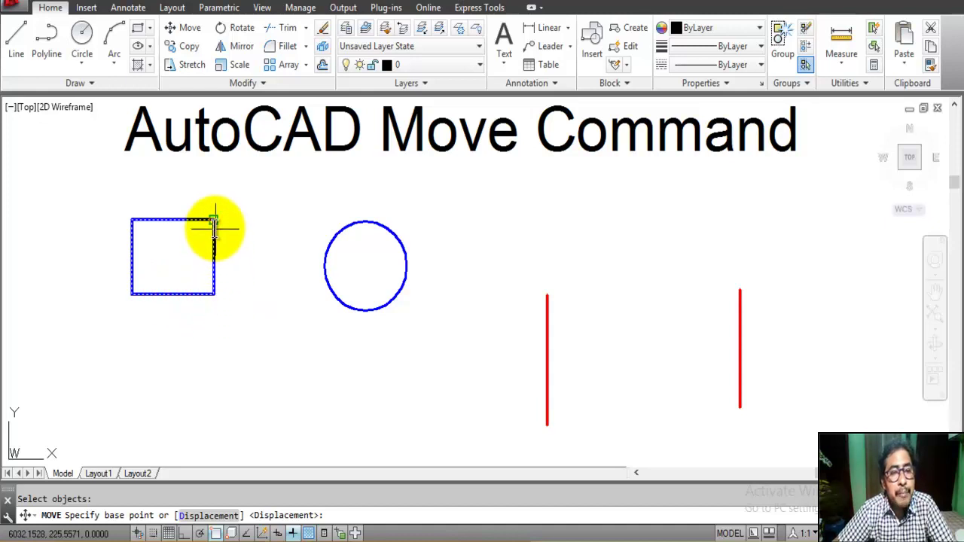
left_click(173, 293)
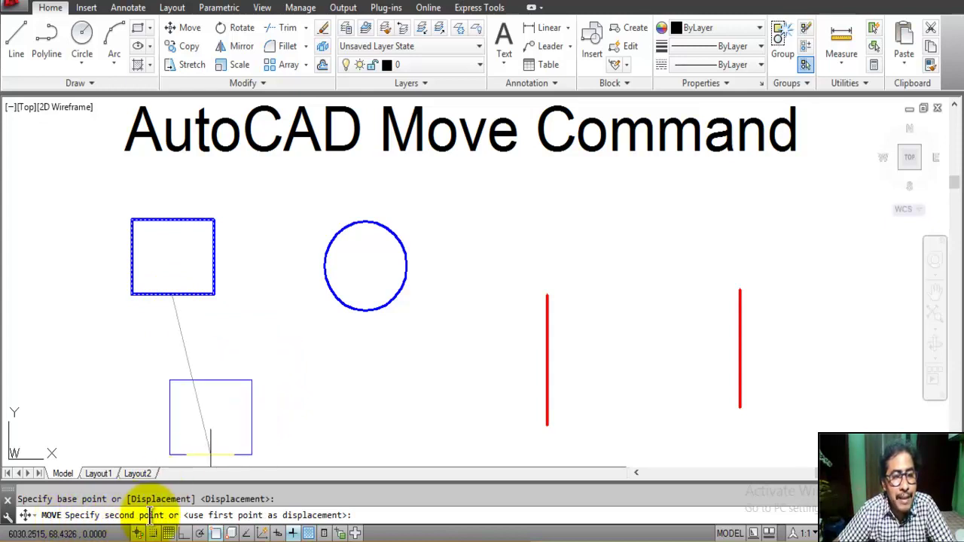
left_click(547, 297)
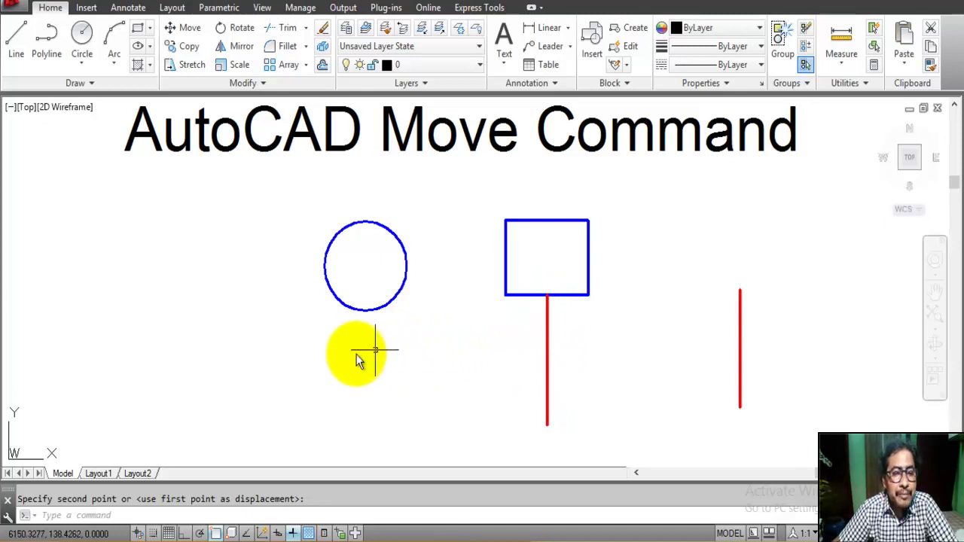
Step: Move the blue circle by its center onto the upper end of the right red line
left_click(48, 515)
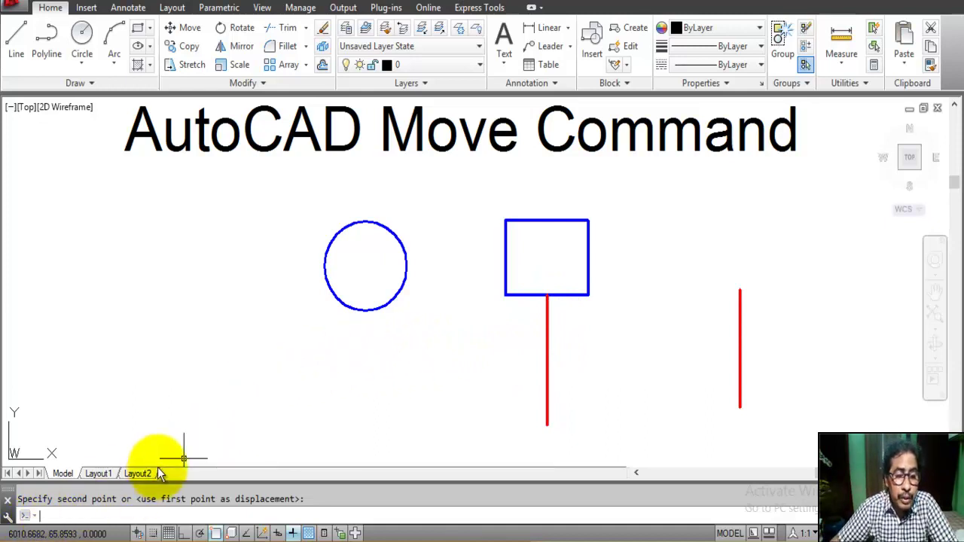
mouse_move(160, 473)
type("m")
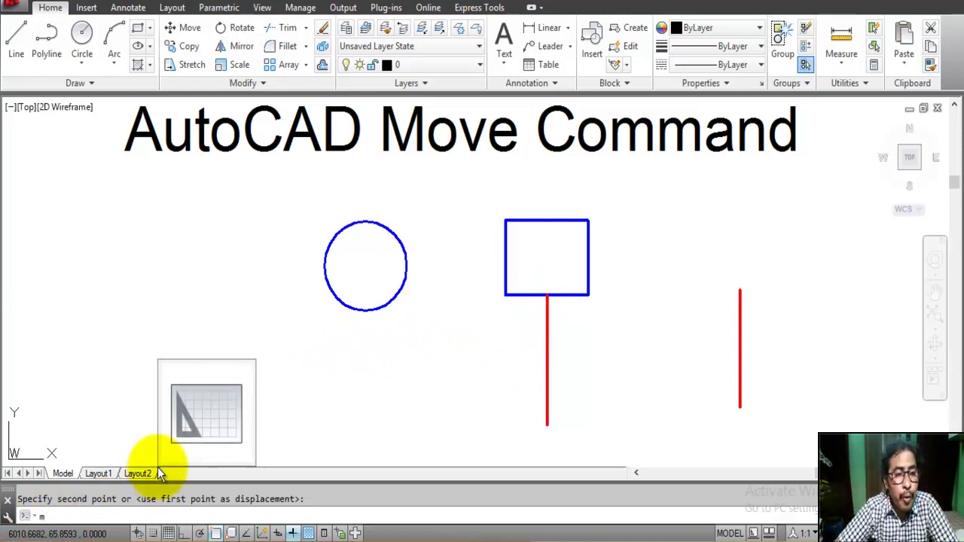
key("Return")
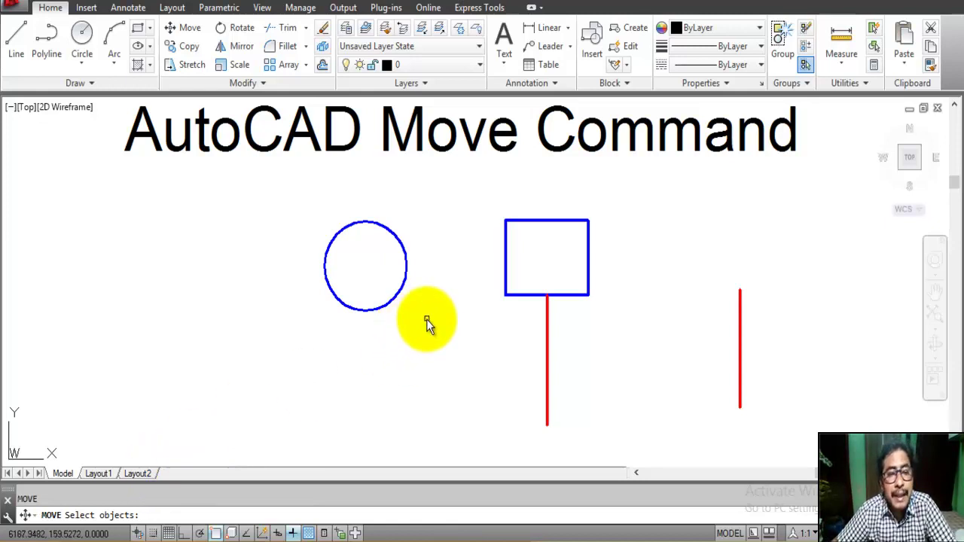
left_click(427, 319)
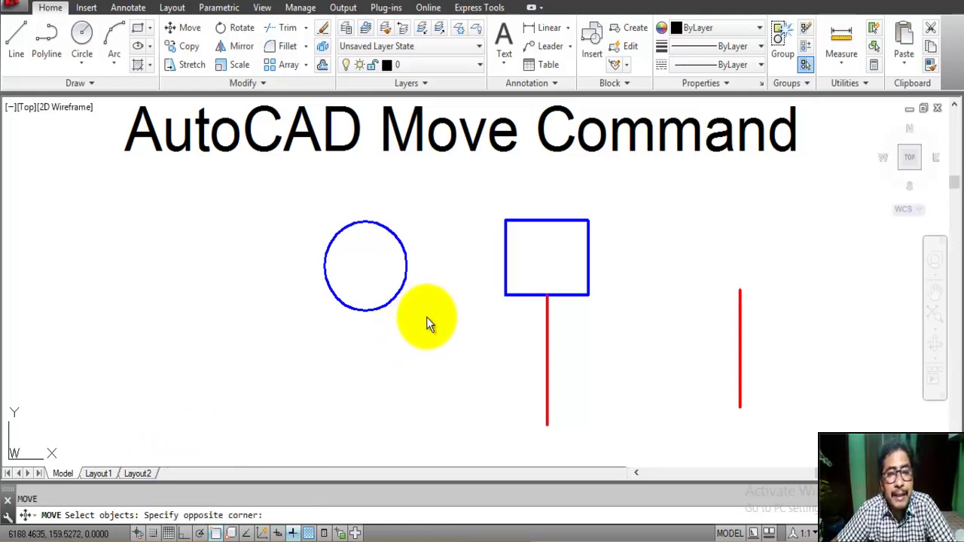
left_click(311, 208)
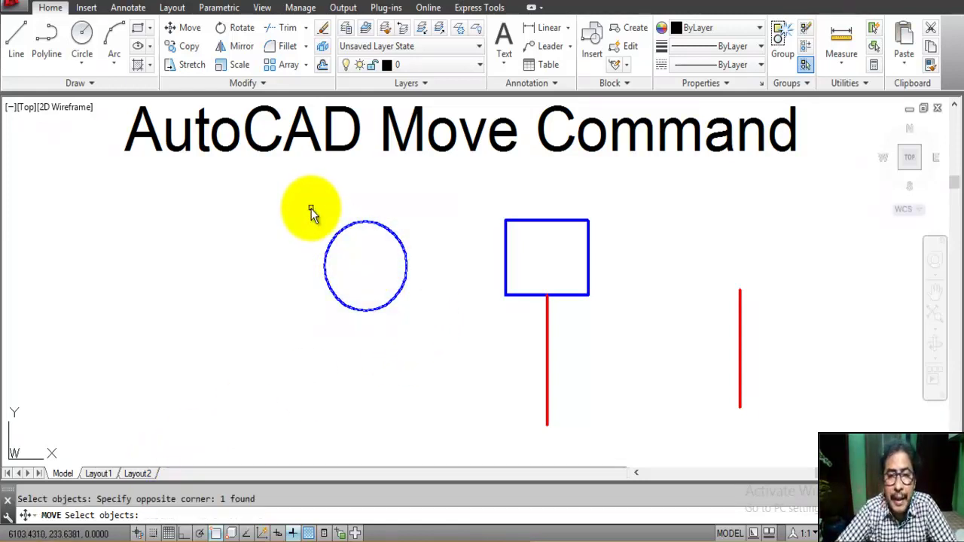
key("Return")
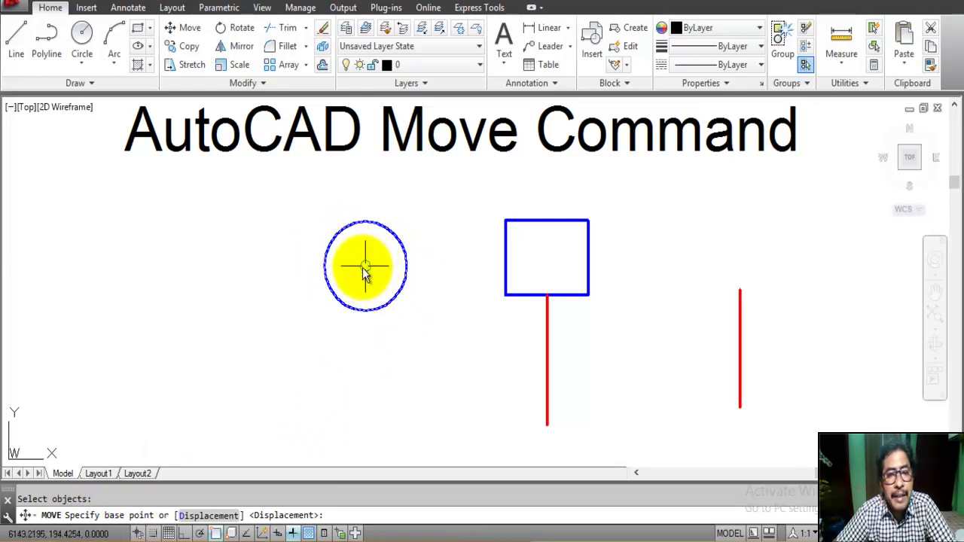
left_click(365, 267)
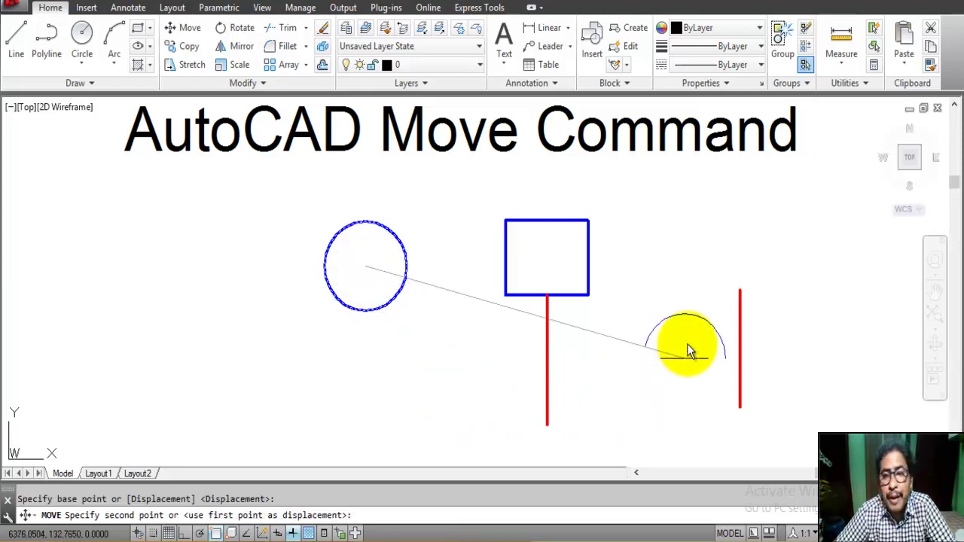
left_click(740, 291)
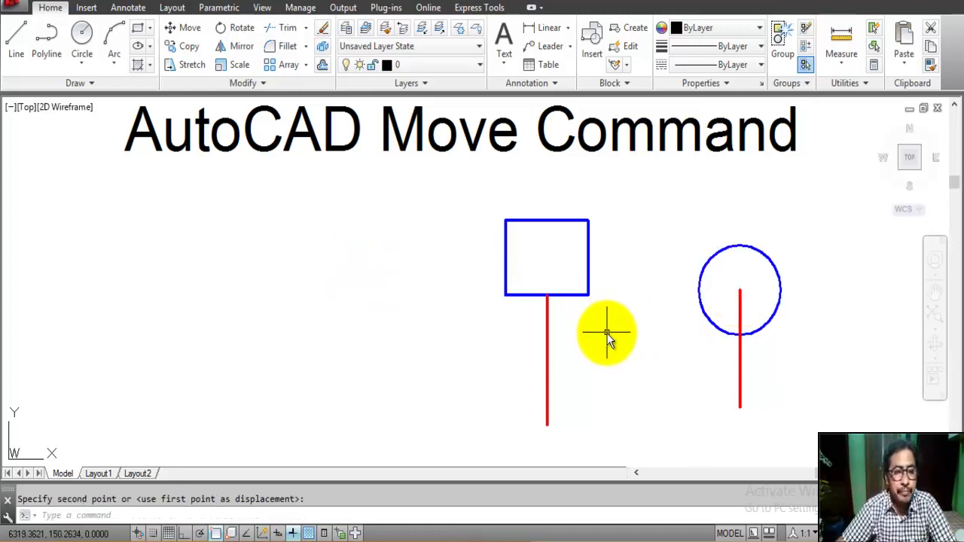
Step: Turn Ortho on and move the rectangle with its red line 100 units to the left, using the line's lower end as base point
left_click(184, 534)
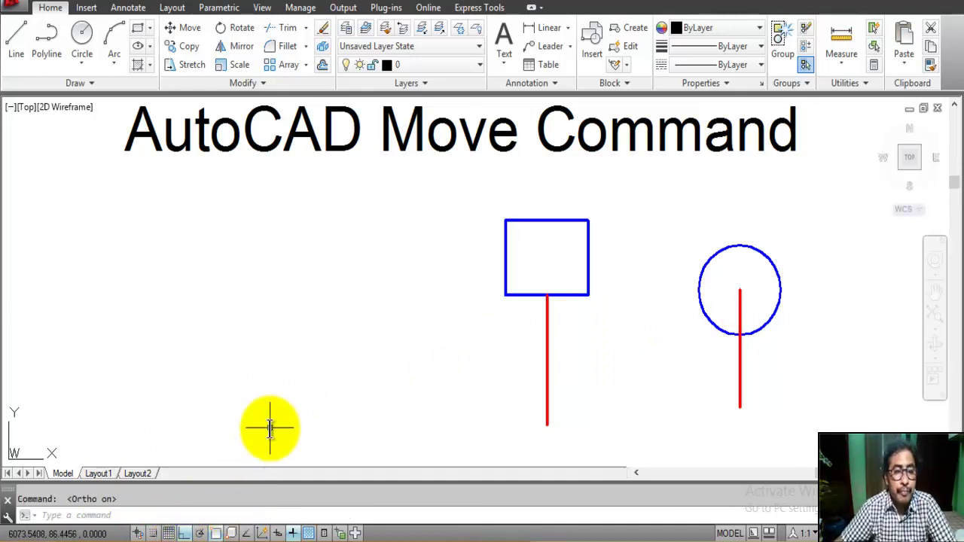
left_click(46, 516)
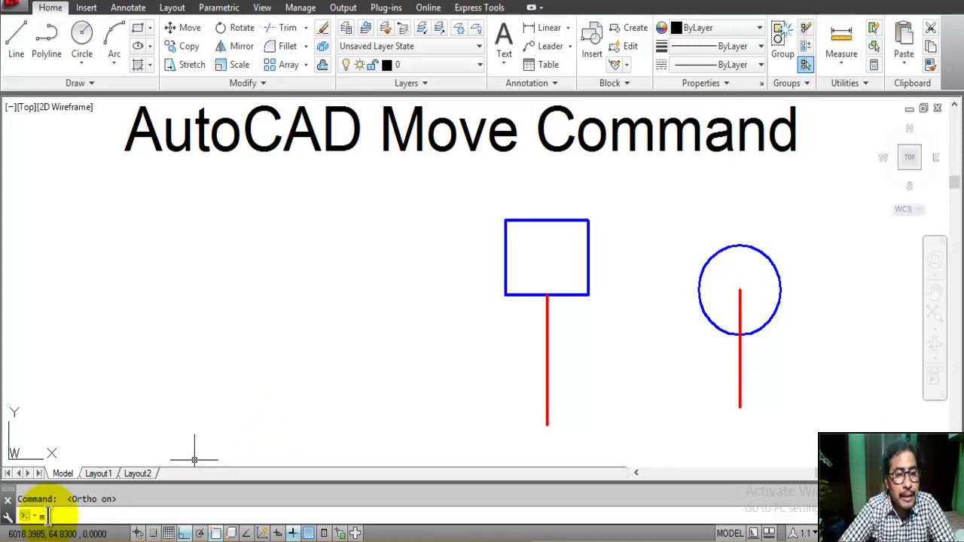
type("m")
key("Return")
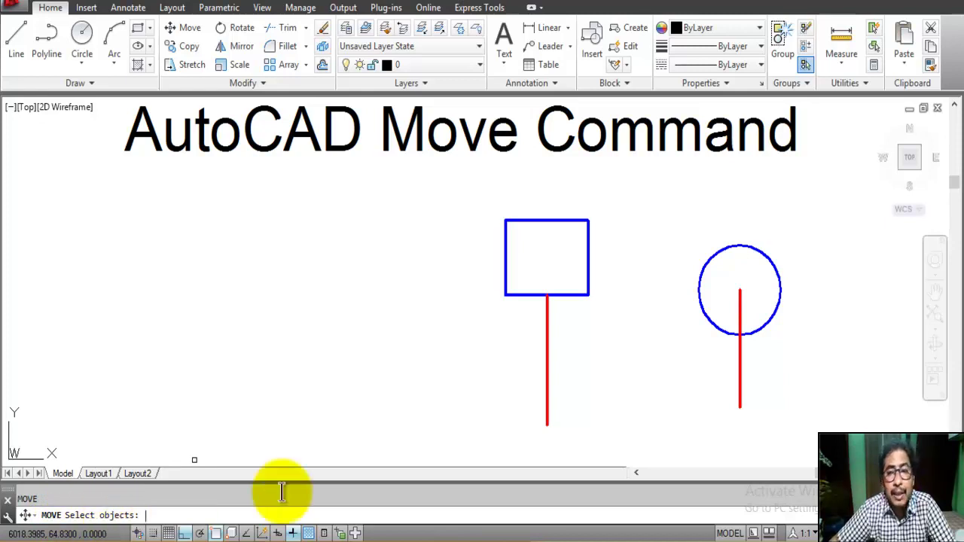
left_click(634, 435)
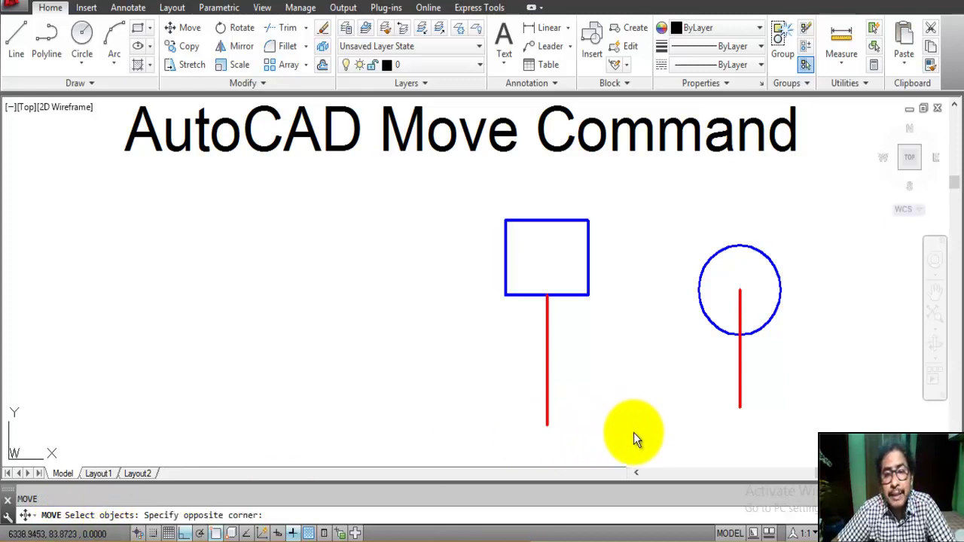
left_click(471, 186)
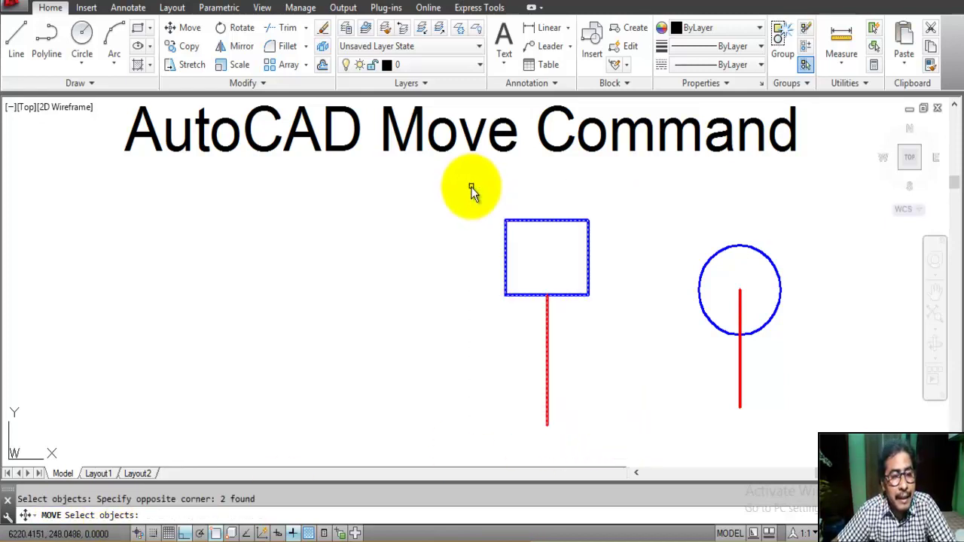
key("Return")
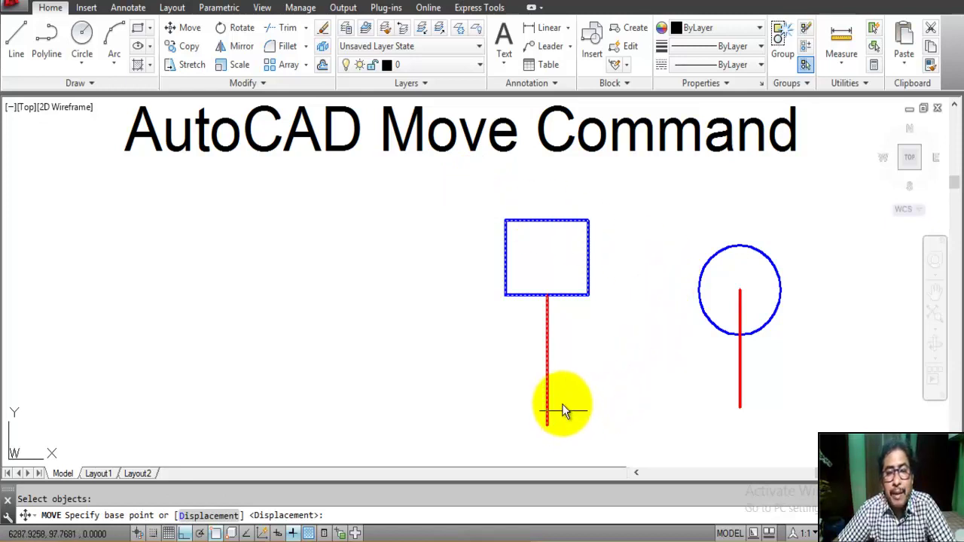
left_click(546, 427)
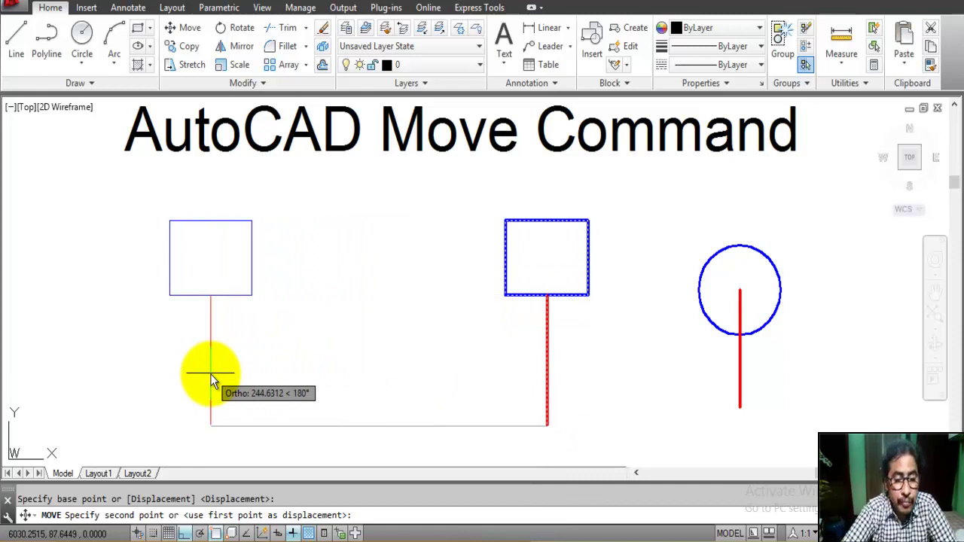
type("1")
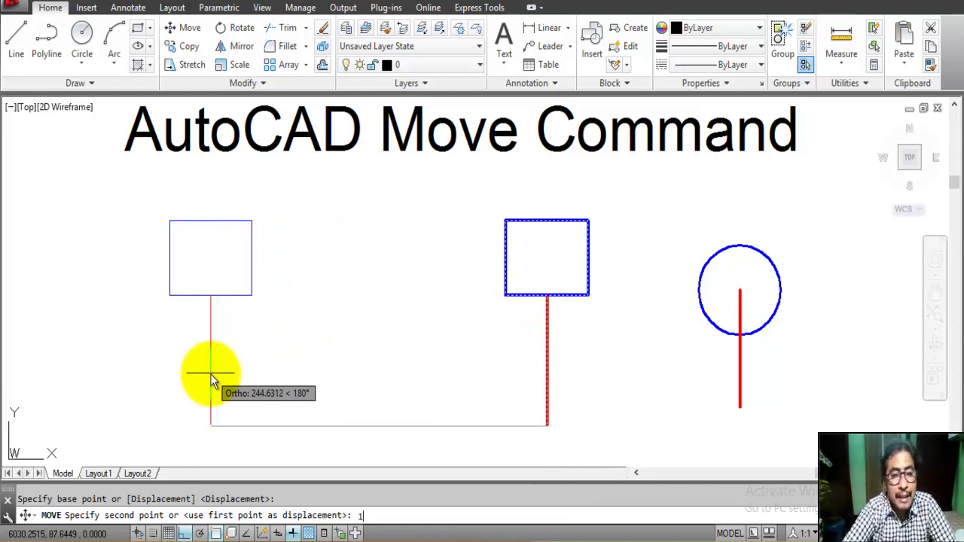
type("00")
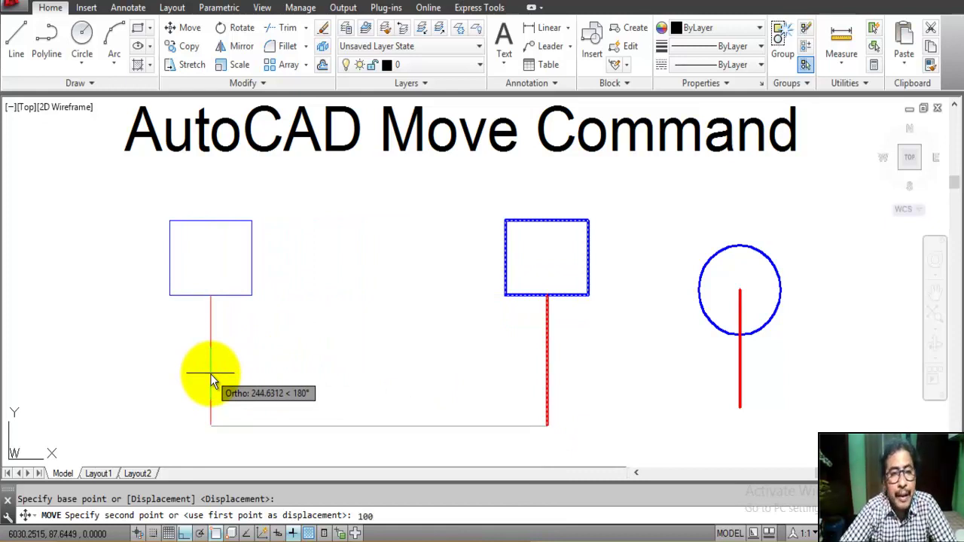
key("Return")
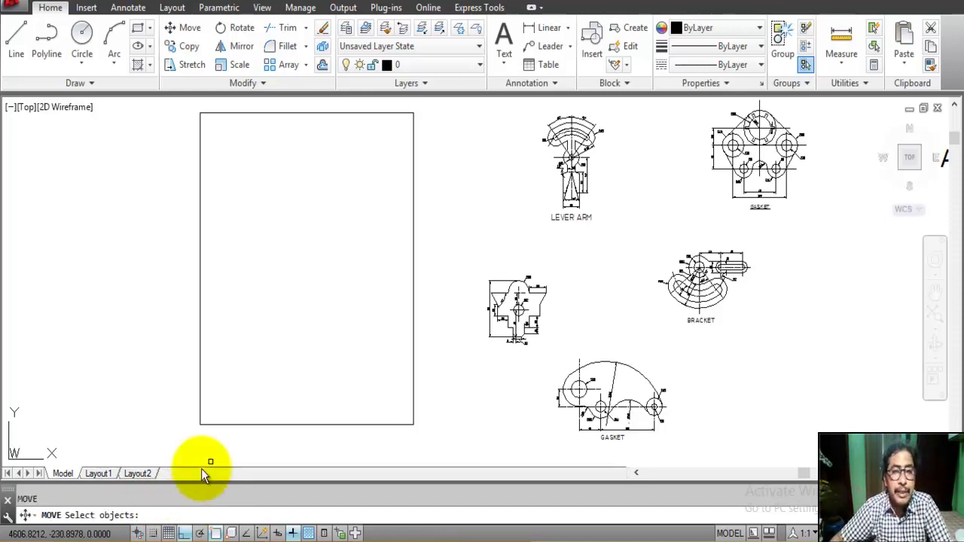
Step: Move the LEVER ARM drawing into the upper right of the rectangular frame, turning Ortho off for free placement
left_click(614, 232)
left_click(533, 114)
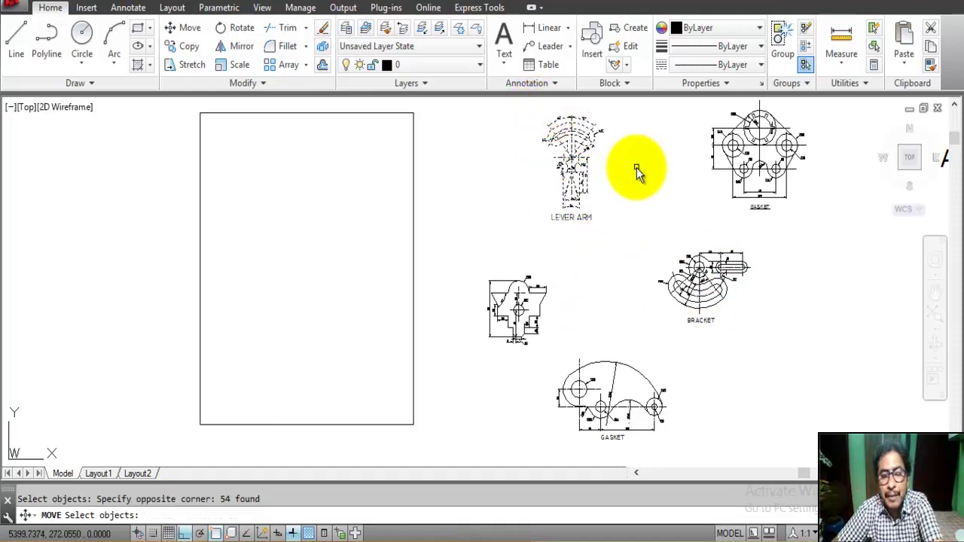
key("Return")
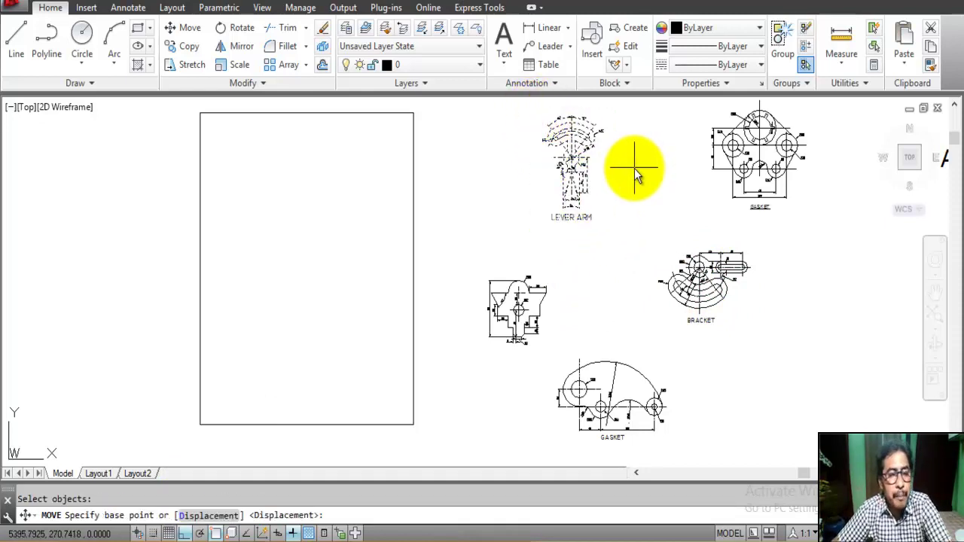
left_click(574, 167)
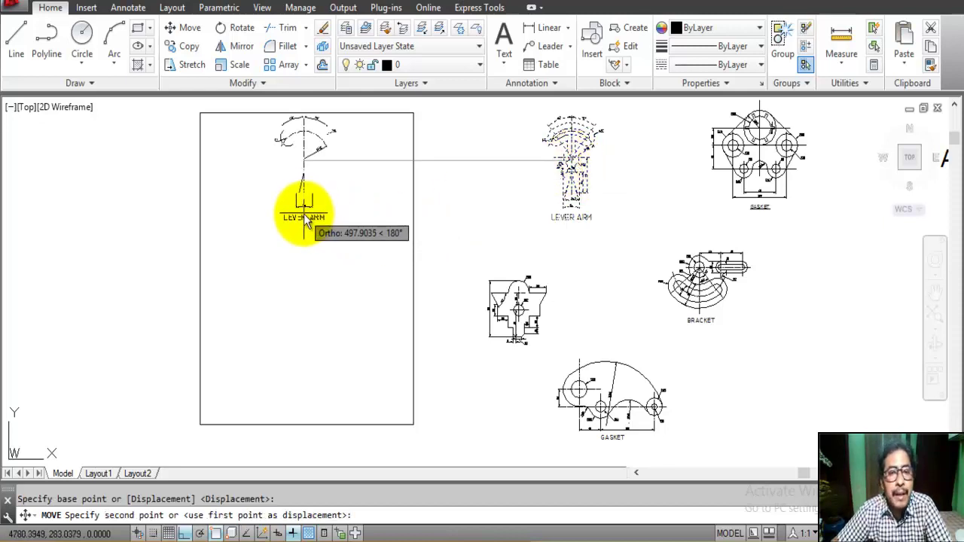
left_click(184, 535)
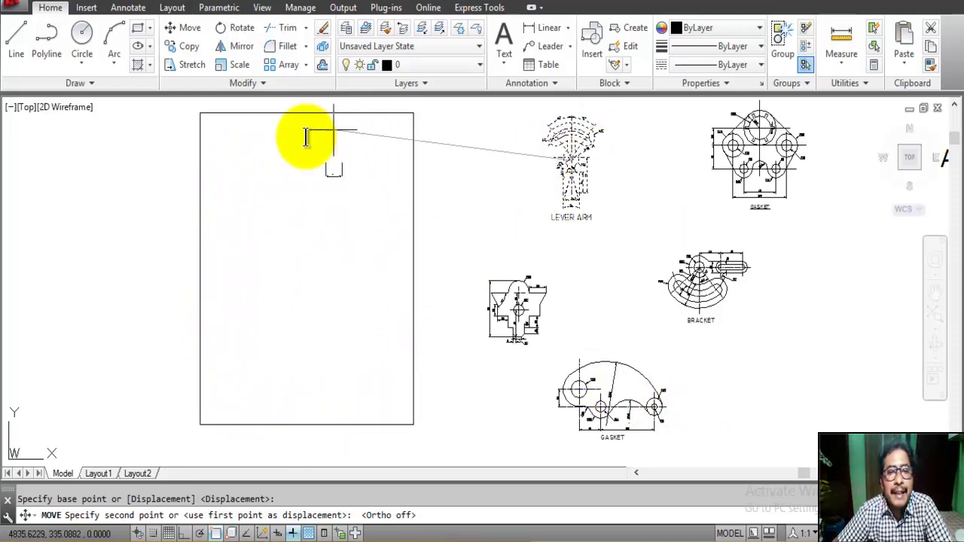
left_click(367, 167)
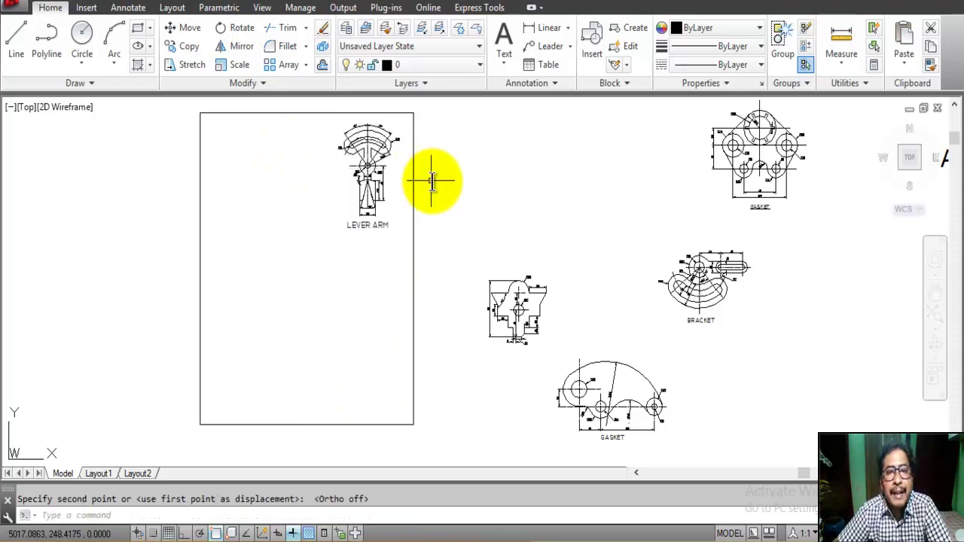
Step: Move the upper GASKET drawing into the frame's upper left, beside the LEVER ARM drawing
right_click(464, 141)
left_click(478, 153)
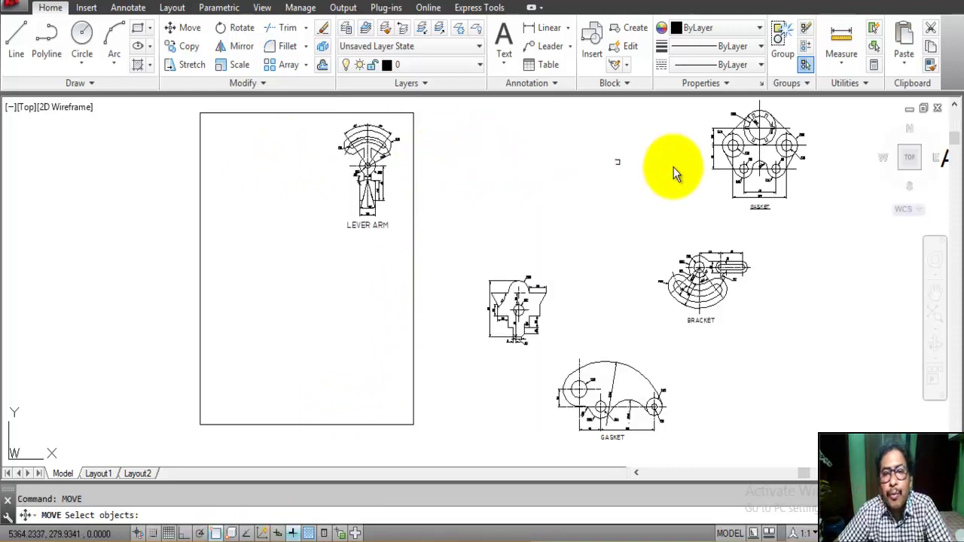
left_click(812, 220)
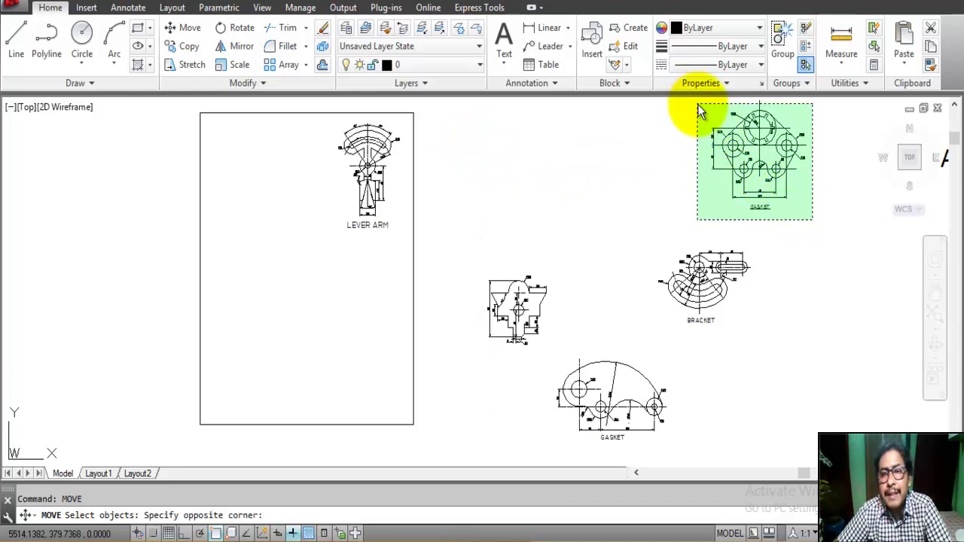
left_click(699, 109)
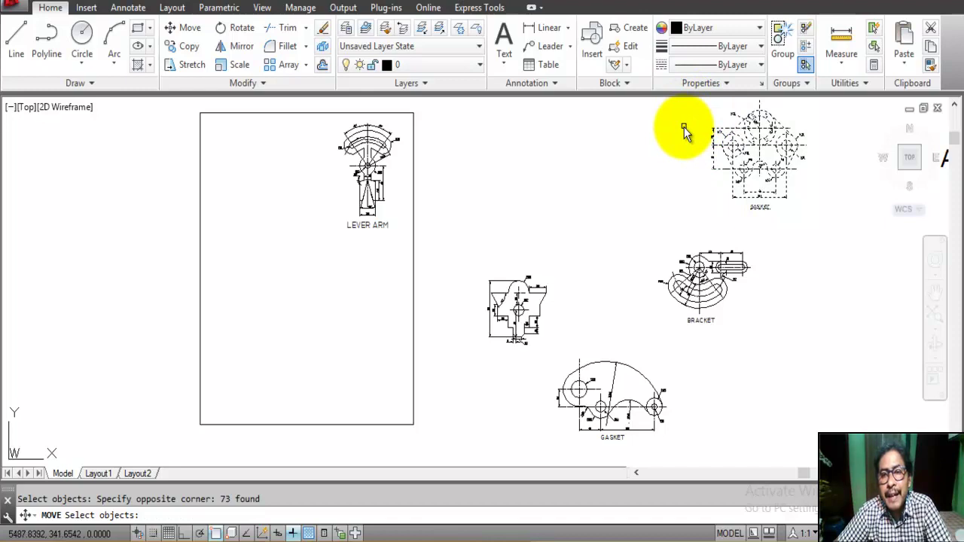
key("Return")
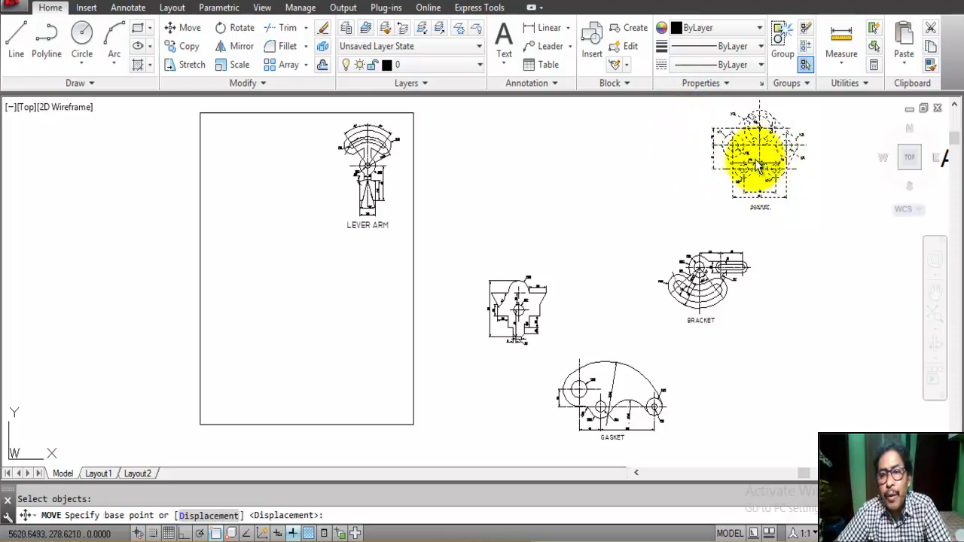
left_click(762, 155)
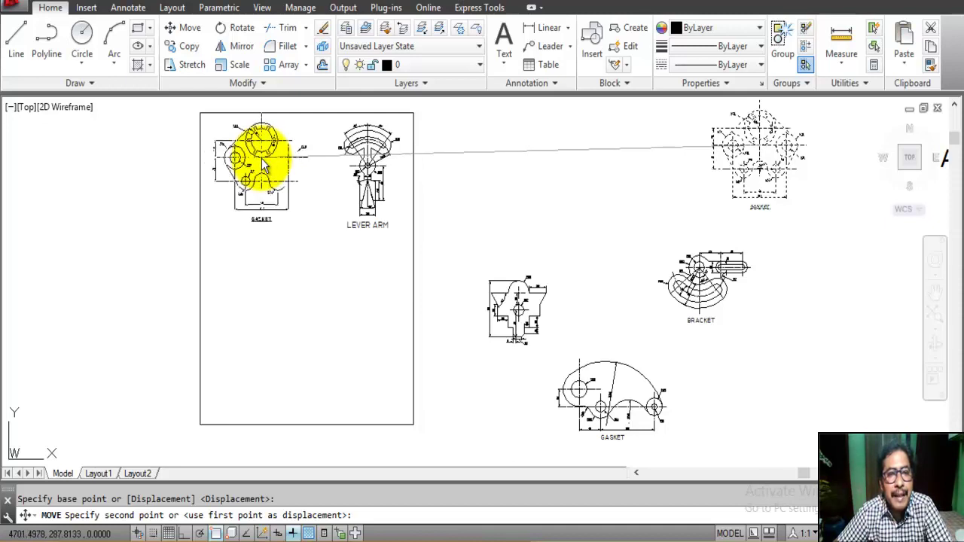
left_click(263, 167)
Step: Repeat the Move command for another drawing that lies outside the frame
right_click(499, 151)
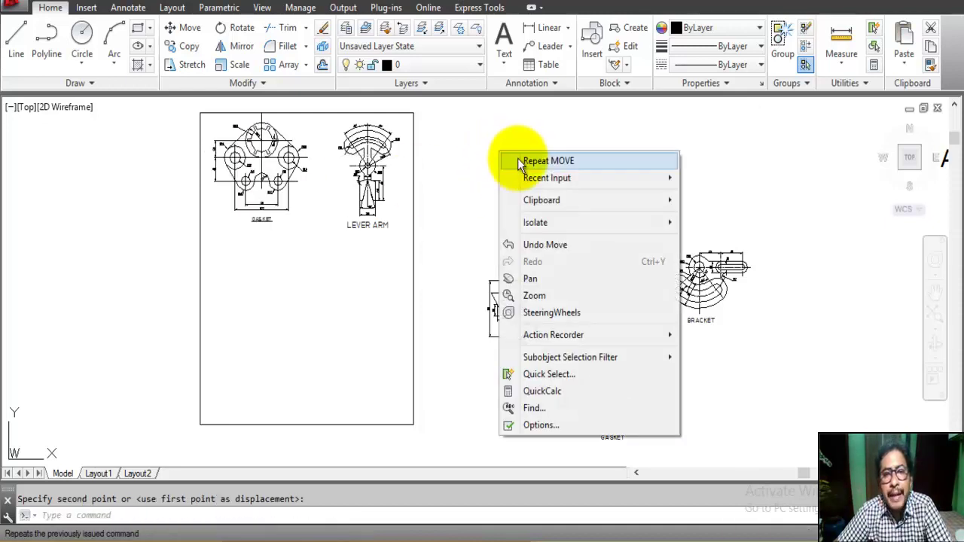